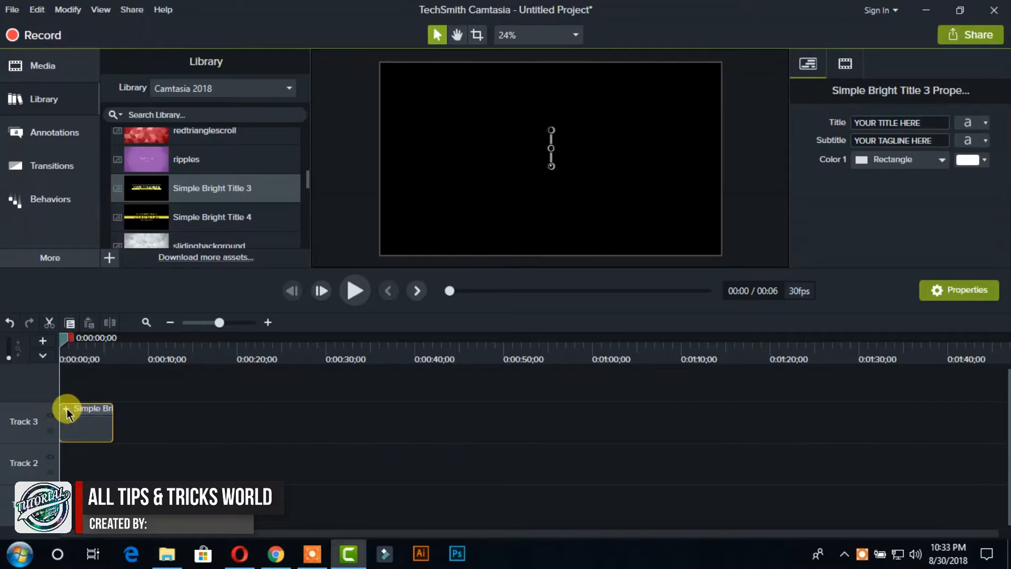
- Expand the Simple Bright Title 3 group on Track 3 and enlarge the timeline scale to inspect its text and shape layers
{"action": "left_click", "coordinate": [65, 409]}
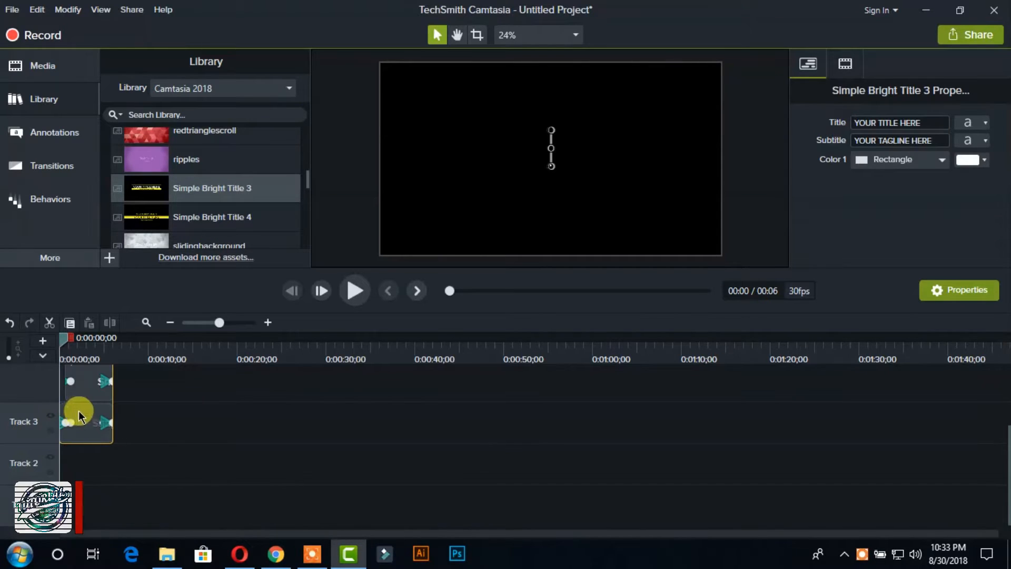
{"action": "left_click_drag", "start_coordinate": [218, 323], "coordinate": [228, 323]}
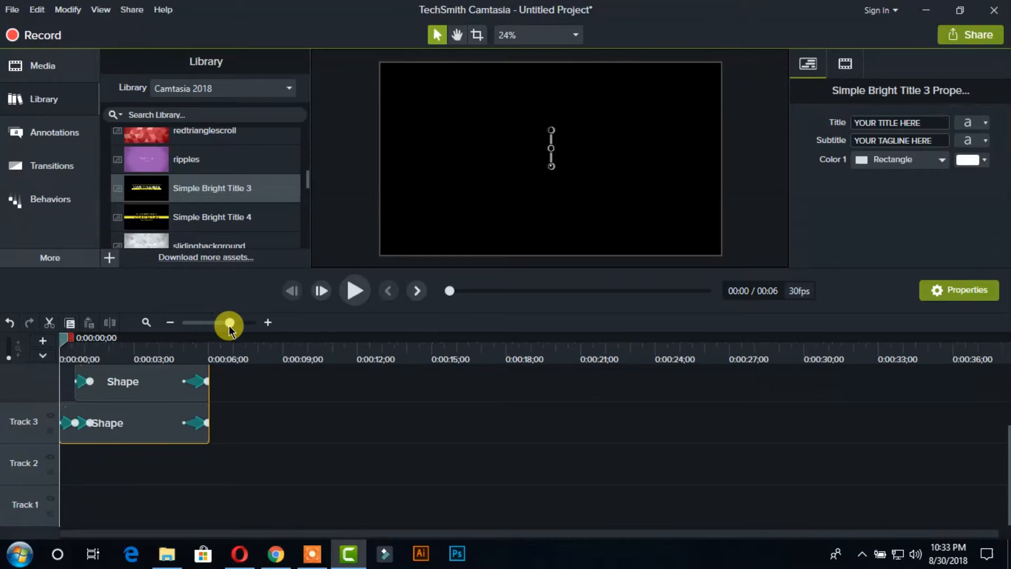
{"action": "scroll", "coordinate": [185, 398], "scroll_direction": "up", "scroll_amount": 3}
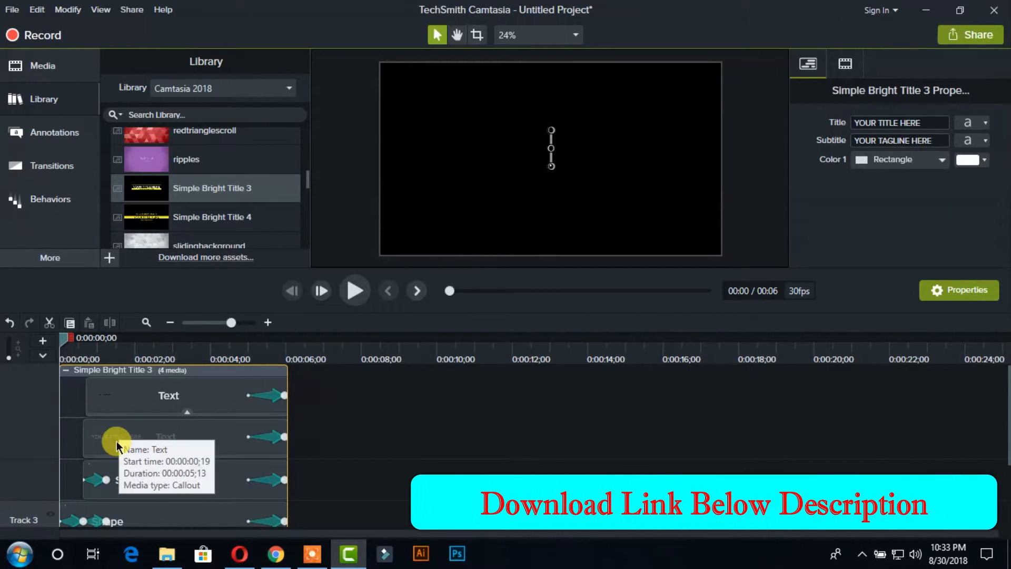
- Set the font of the intro's title text to Bebas Neue Bold
{"action": "left_click", "coordinate": [918, 125]}
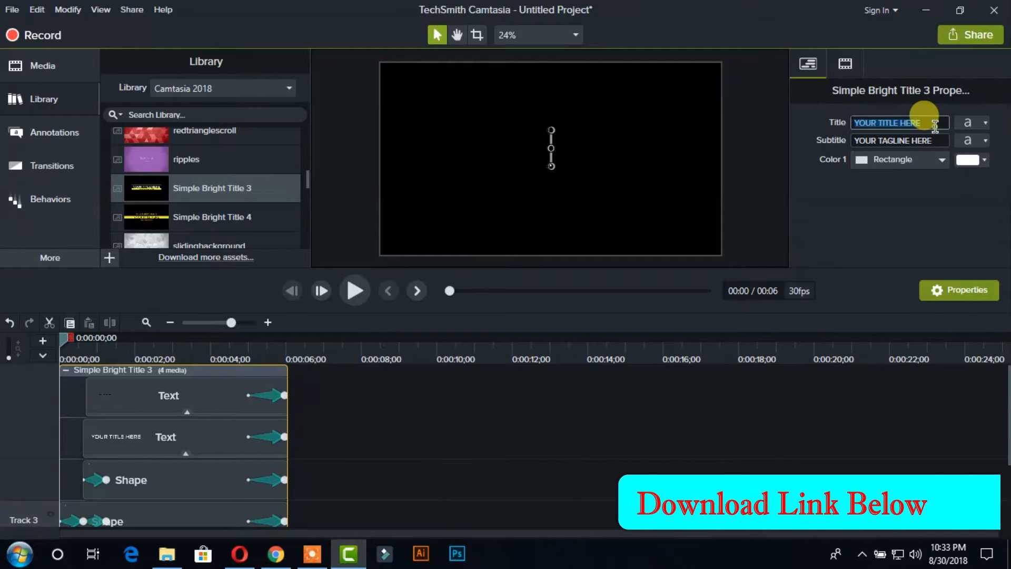
{"action": "left_click", "coordinate": [985, 123]}
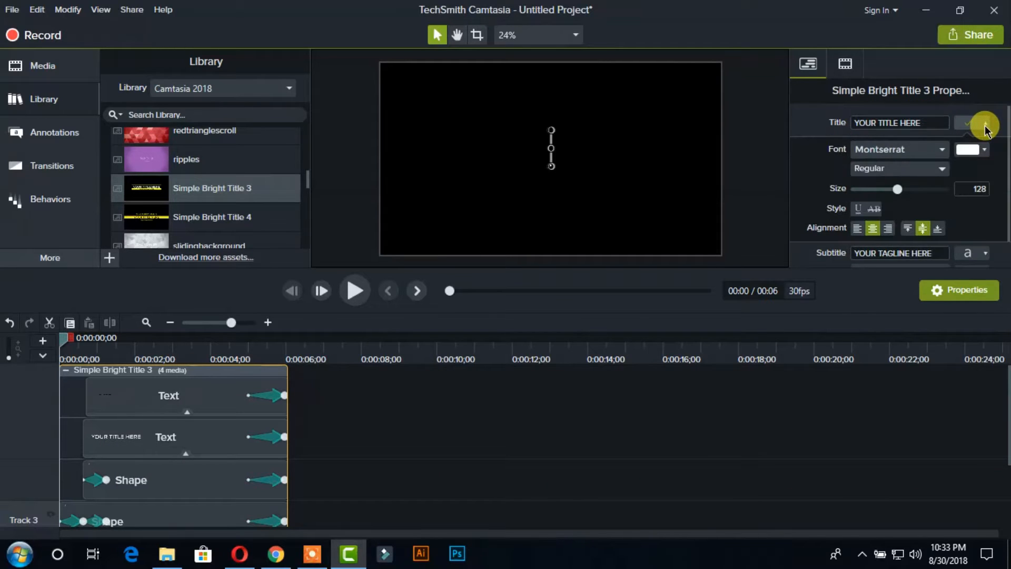
{"action": "left_click", "coordinate": [942, 152]}
{"action": "left_click", "coordinate": [941, 153]}
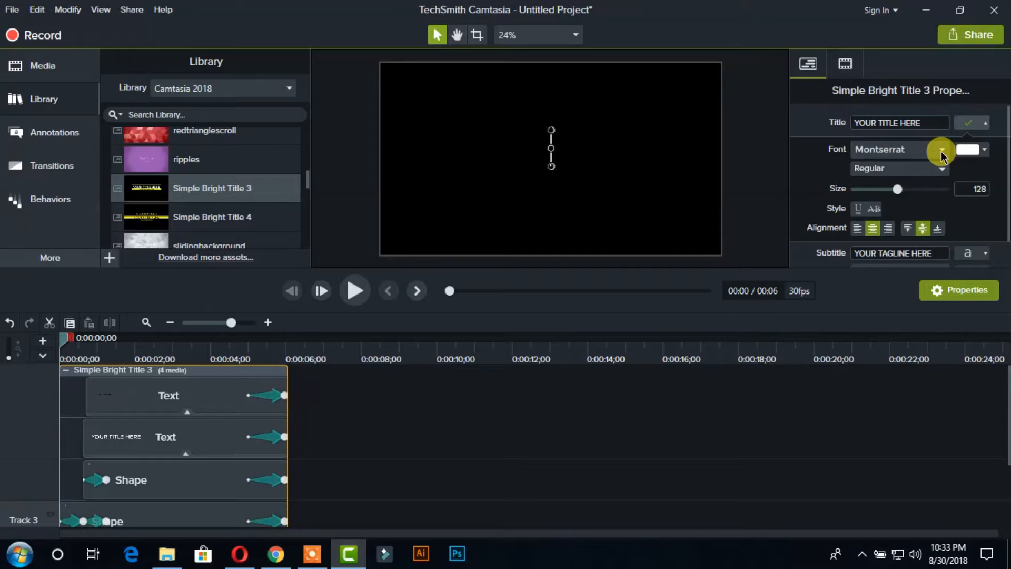
{"action": "left_click", "coordinate": [942, 153]}
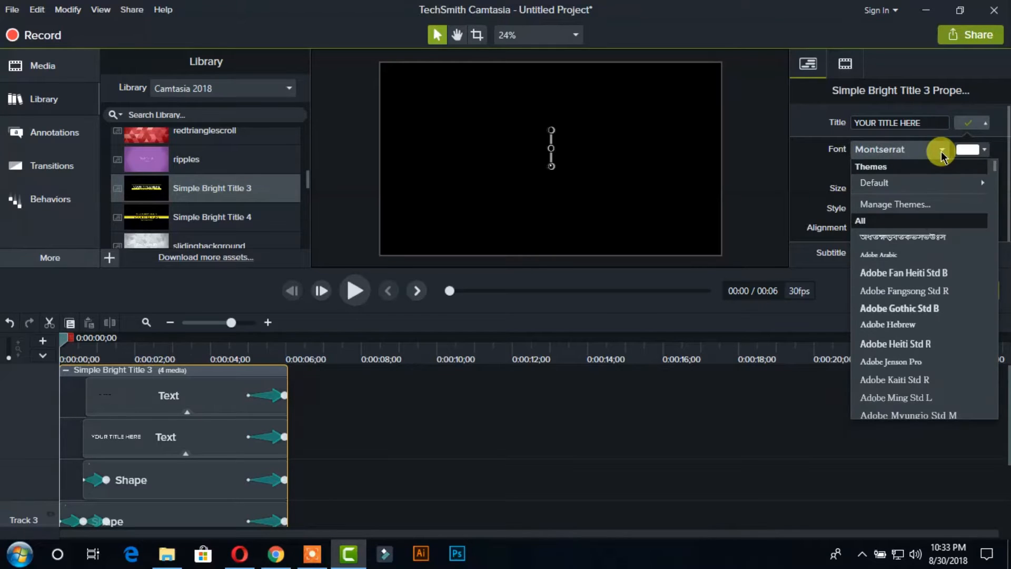
{"action": "scroll", "coordinate": [895, 337], "scroll_direction": "down", "scroll_amount": 4}
{"action": "scroll", "coordinate": [897, 350], "scroll_direction": "down", "scroll_amount": 4}
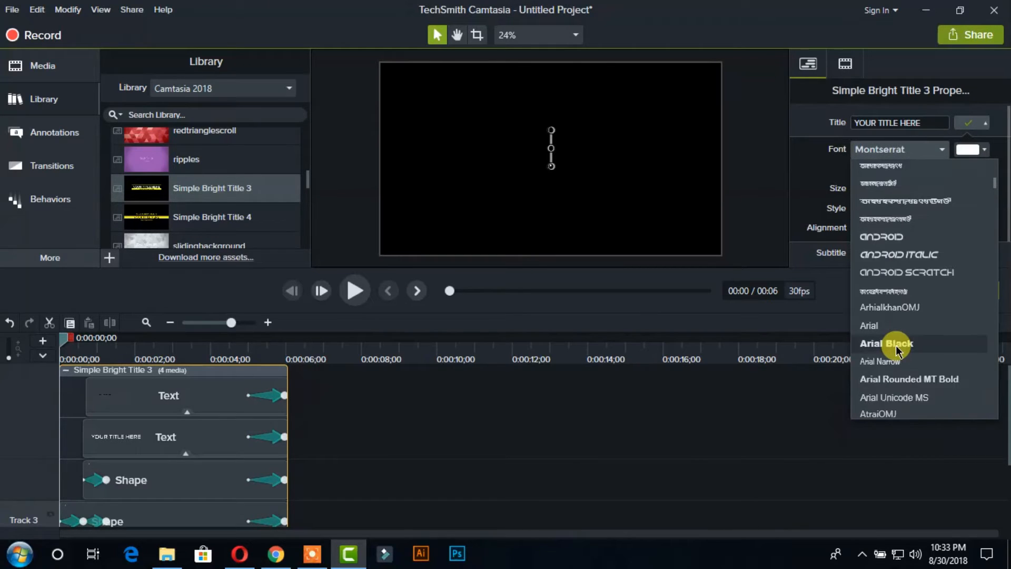
{"action": "scroll", "coordinate": [897, 349], "scroll_direction": "down", "scroll_amount": 3}
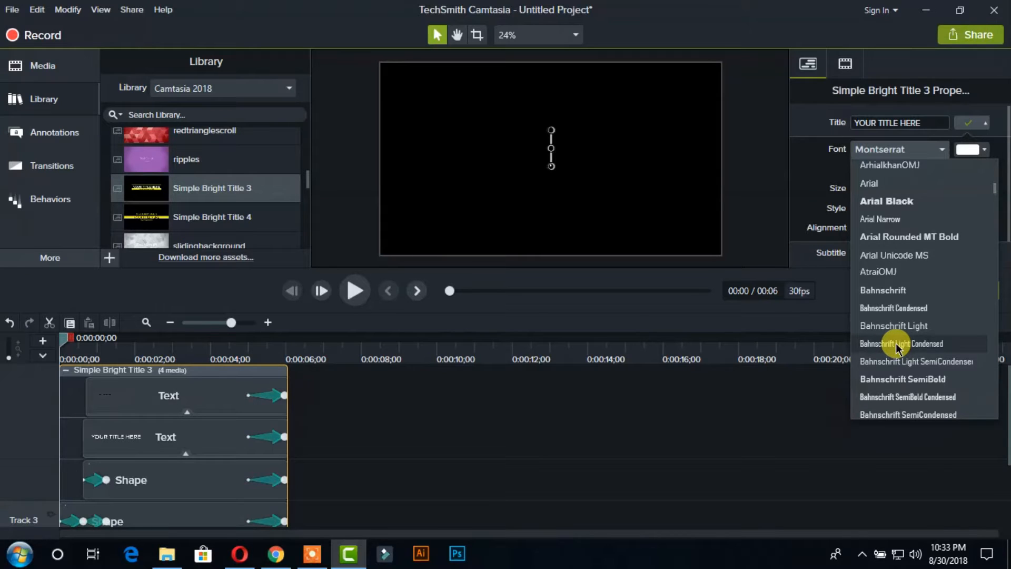
{"action": "scroll", "coordinate": [897, 349], "scroll_direction": "down", "scroll_amount": 3}
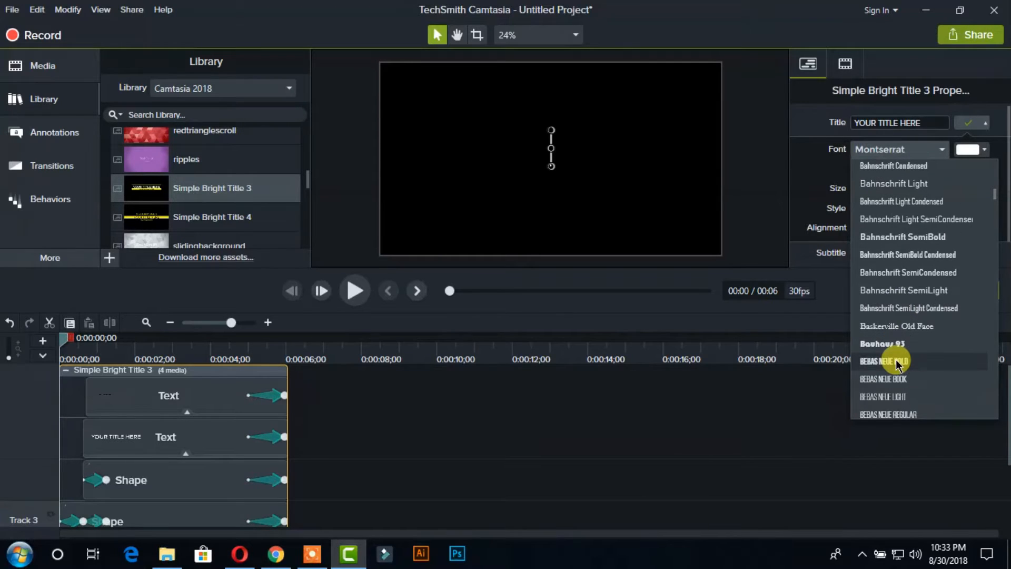
{"action": "left_click", "coordinate": [897, 362]}
- Replace the title text with "ALL TIPS AND TRICKS WORLD" and check it at about 0:00:02;27 on the timeline
{"action": "left_click", "coordinate": [934, 122]}
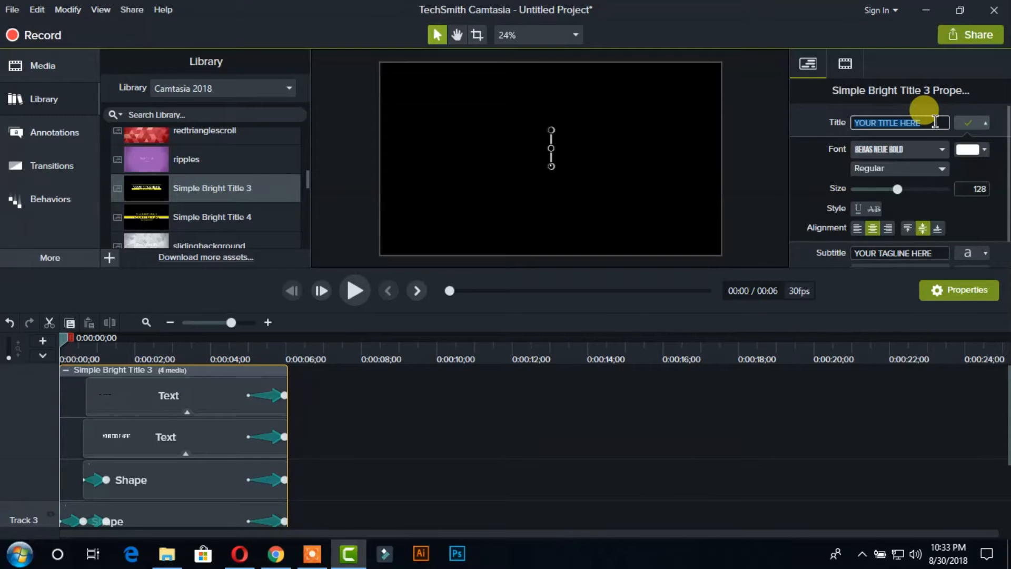
{"action": "type", "text": "ALL TIPS AND TRICK"}
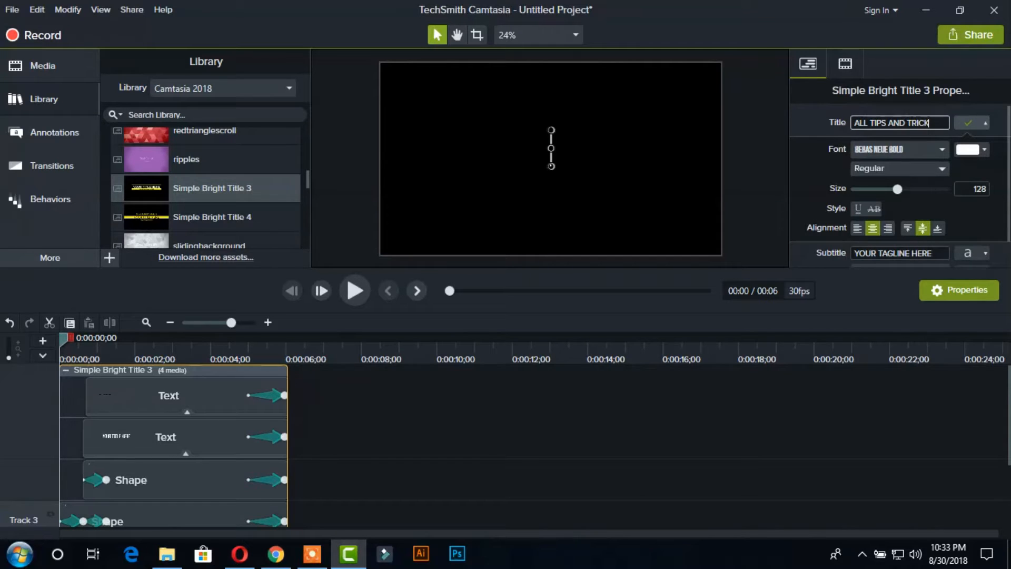
{"action": "type", "text": "S WORLD"}
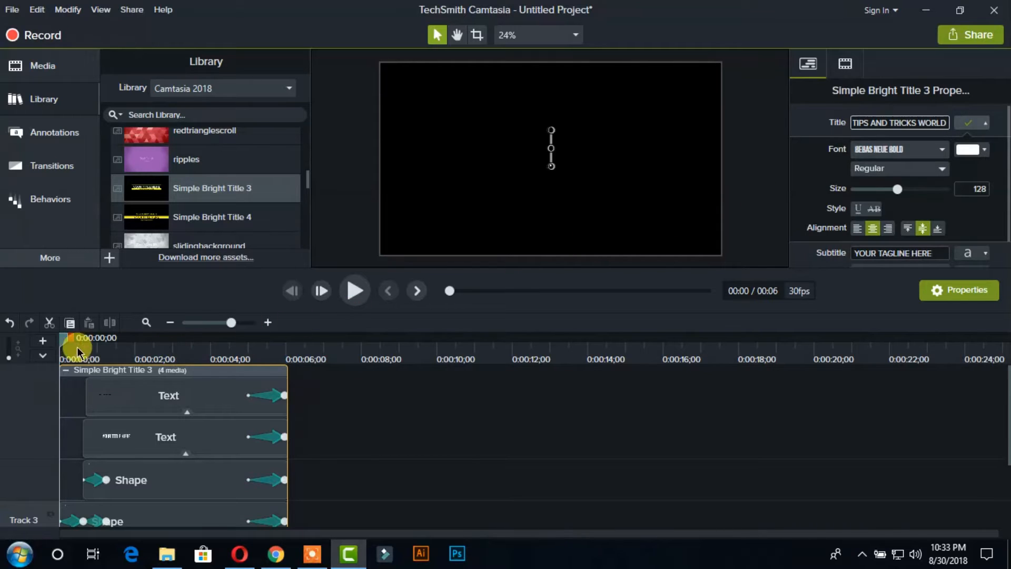
{"action": "left_click_drag", "start_coordinate": [64, 341], "coordinate": [123, 339]}
{"action": "left_click", "coordinate": [169, 361]}
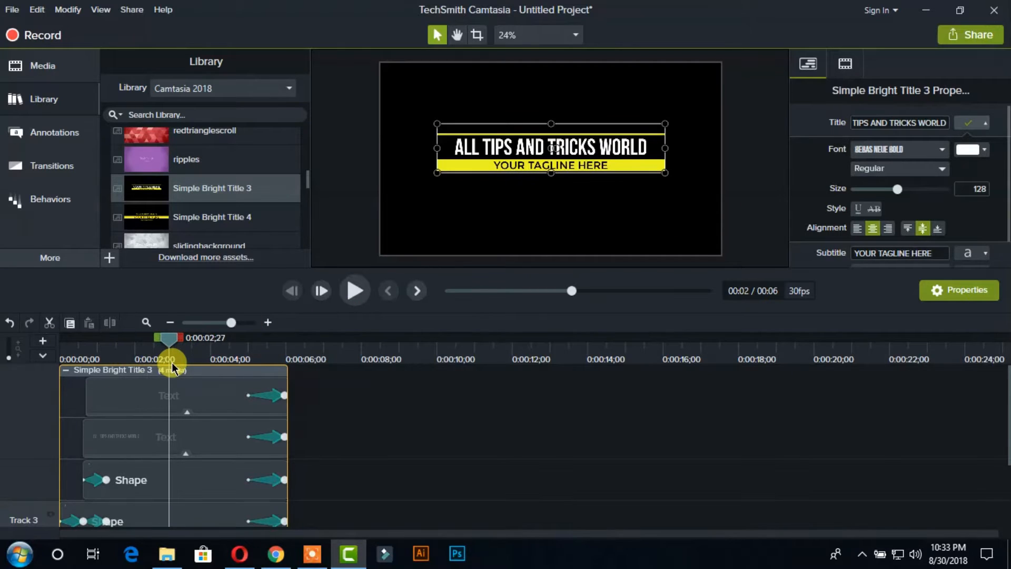
{"action": "left_click", "coordinate": [966, 123]}
- Replace the subtitle text with "ALL ONLINE SOLUTIONS HERE"
{"action": "left_click", "coordinate": [946, 140]}
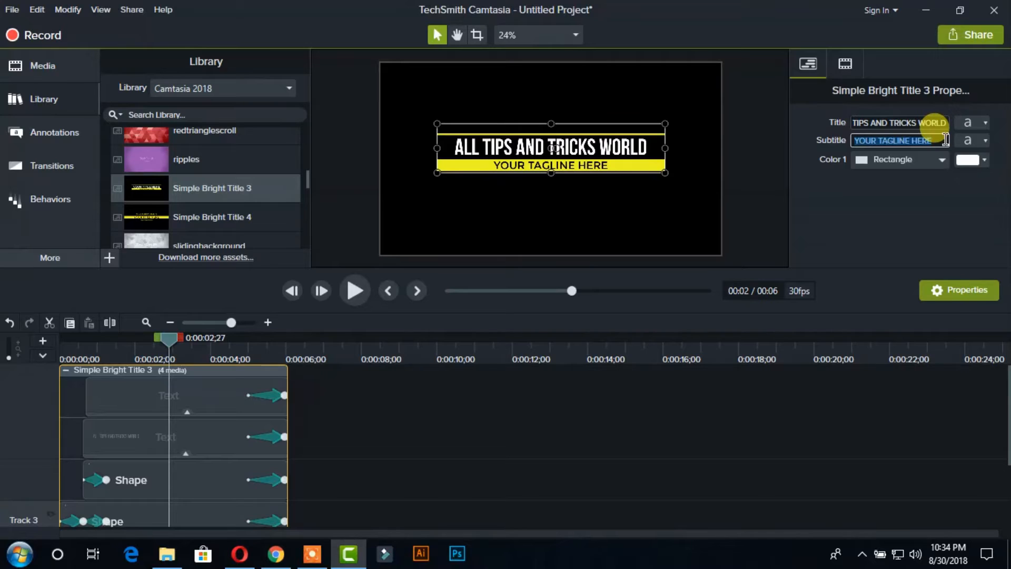
{"action": "type", "text": "ALL ONLINE SOLUTI"}
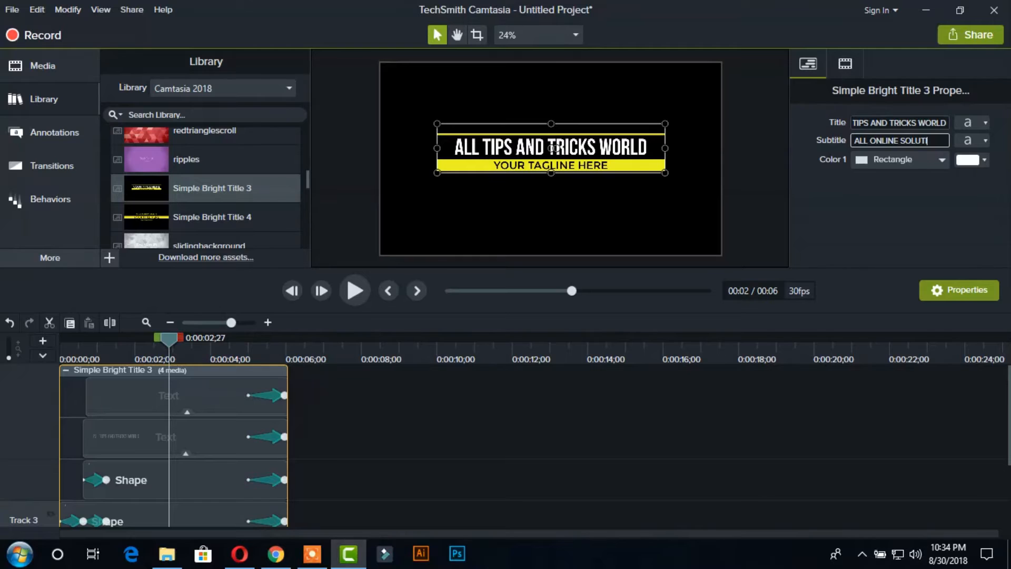
{"action": "type", "text": "HERE"}
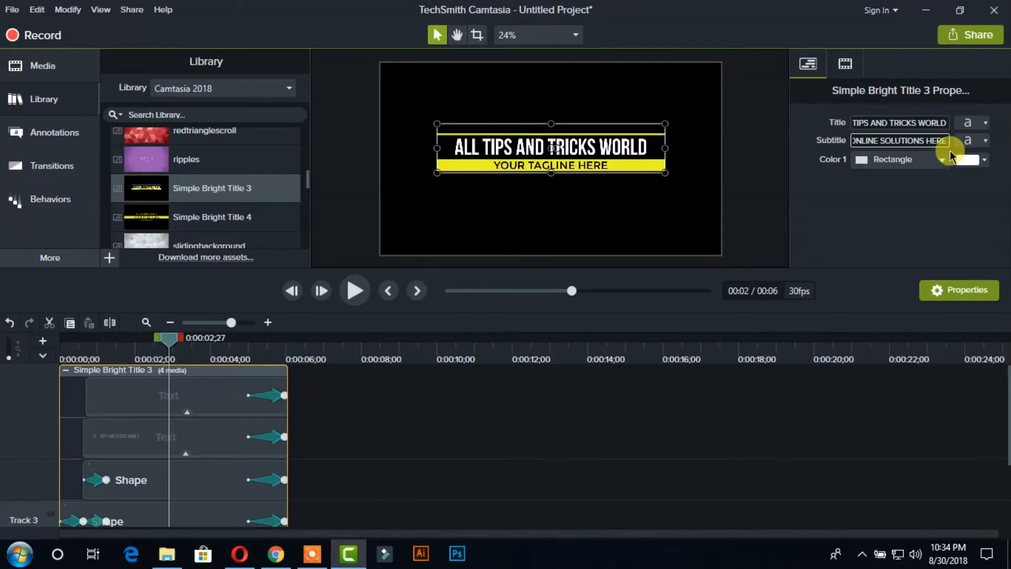
{"action": "left_click", "coordinate": [911, 202]}
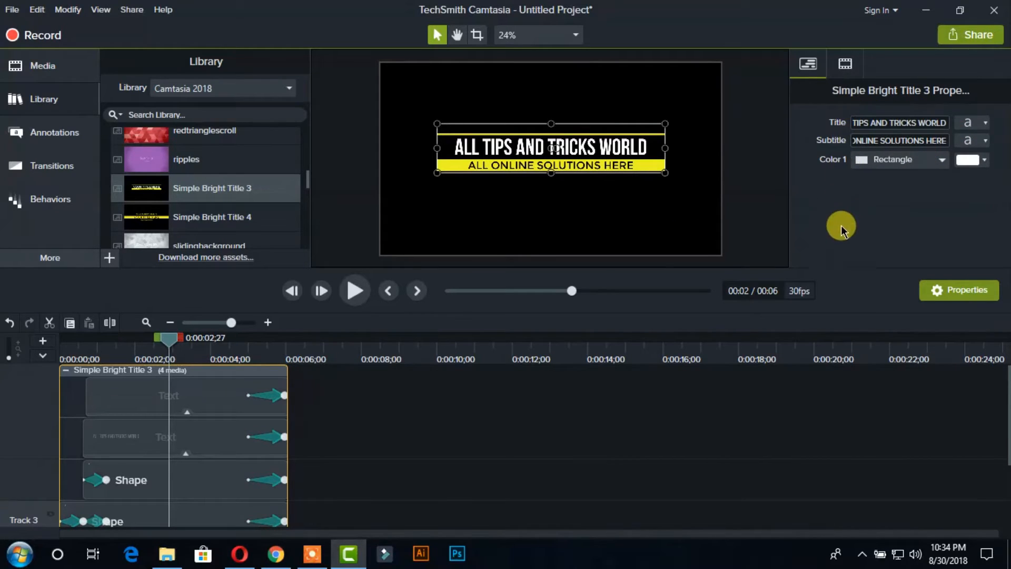
- Examine the font, size and alignment settings available for the subtitle
{"action": "left_click", "coordinate": [942, 296]}
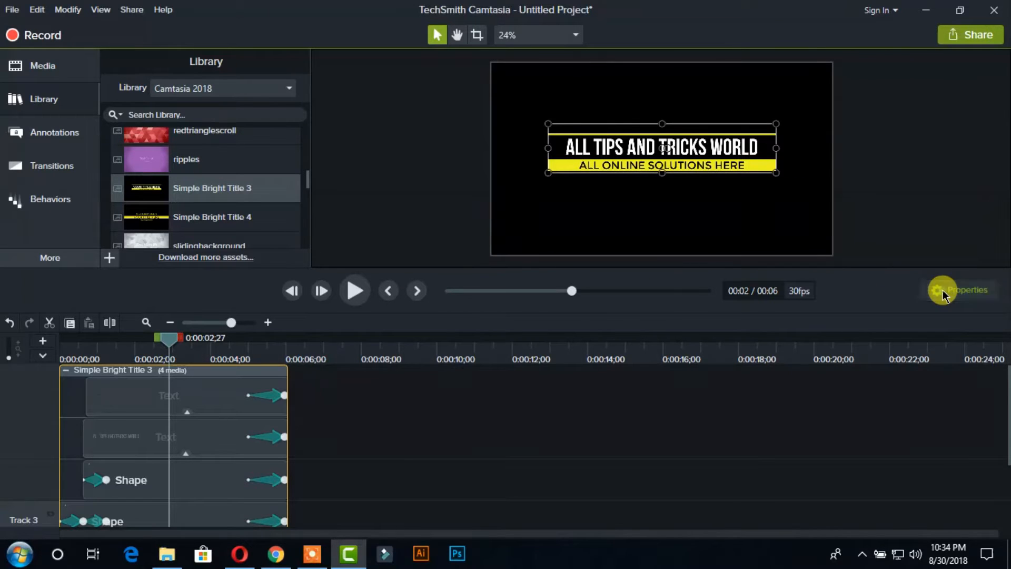
{"action": "left_click", "coordinate": [942, 295]}
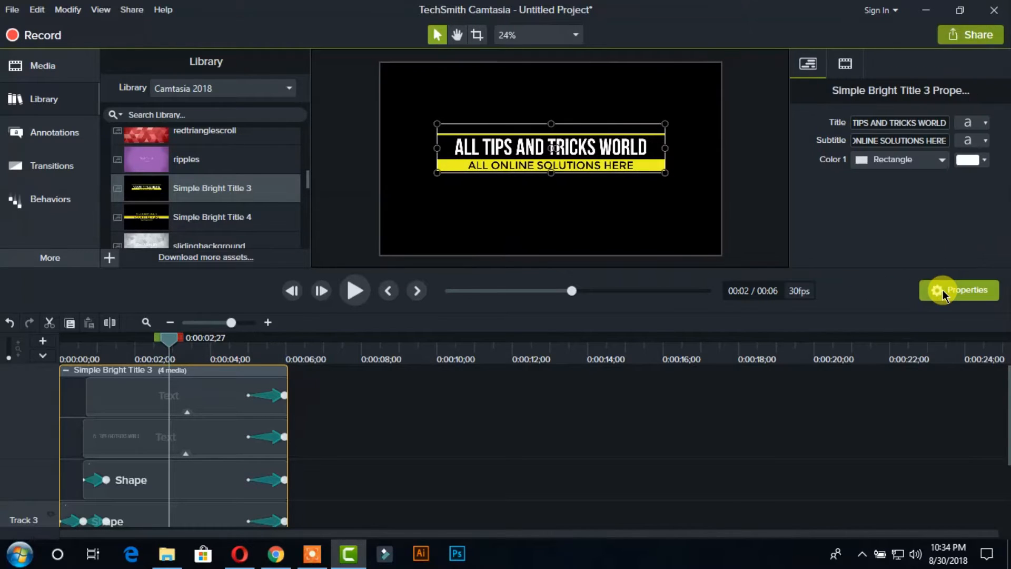
{"action": "left_click", "coordinate": [967, 140]}
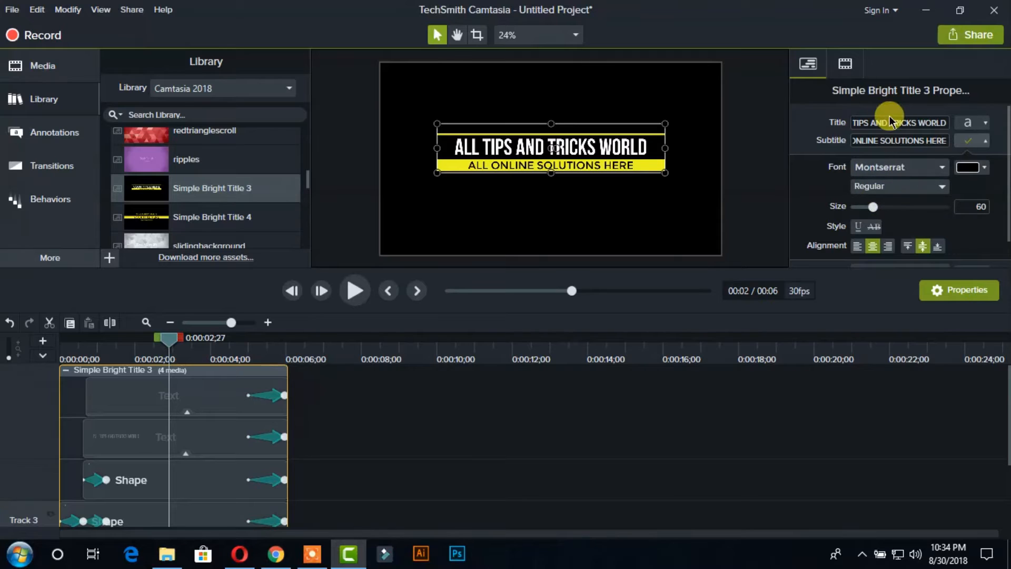
{"action": "left_click", "coordinate": [968, 140]}
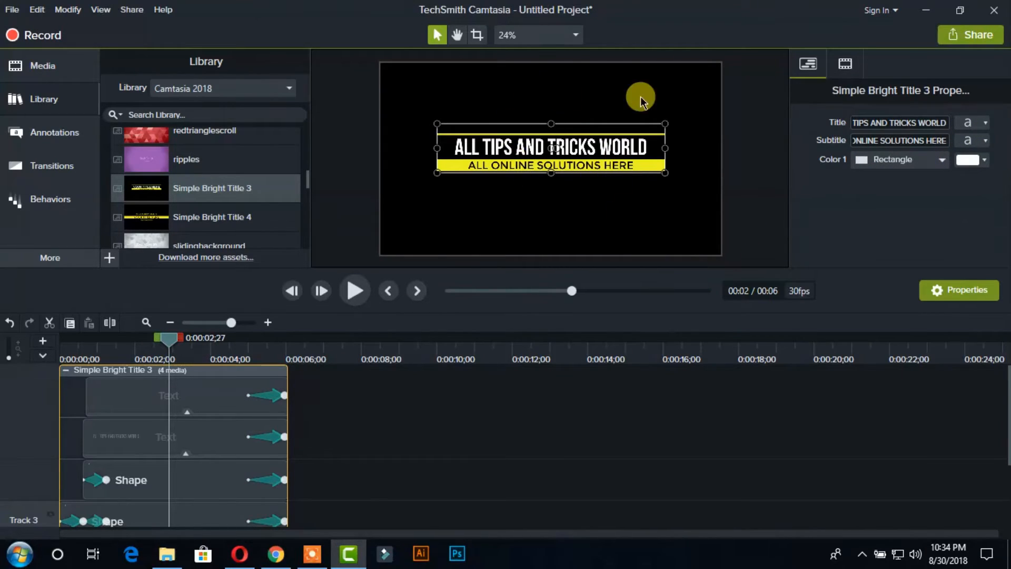
- Collapse the title group and play the finished intro from the beginning of the timeline
{"action": "left_click_drag", "start_coordinate": [169, 338], "coordinate": [225, 338]}
{"action": "left_click_drag", "start_coordinate": [274, 371], "coordinate": [62, 344]}
{"action": "left_click", "coordinate": [66, 370]}
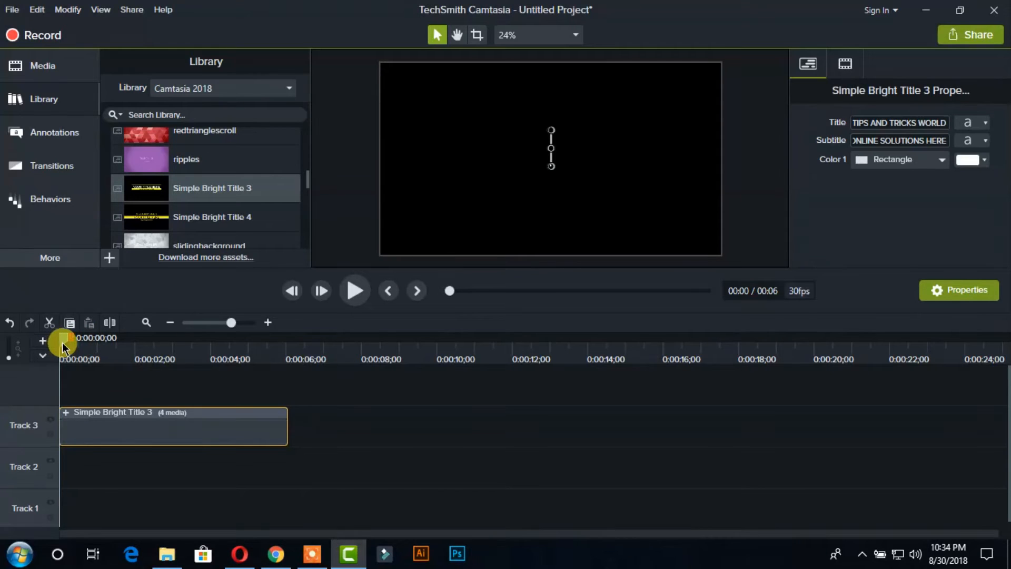
{"action": "left_click", "coordinate": [350, 292]}
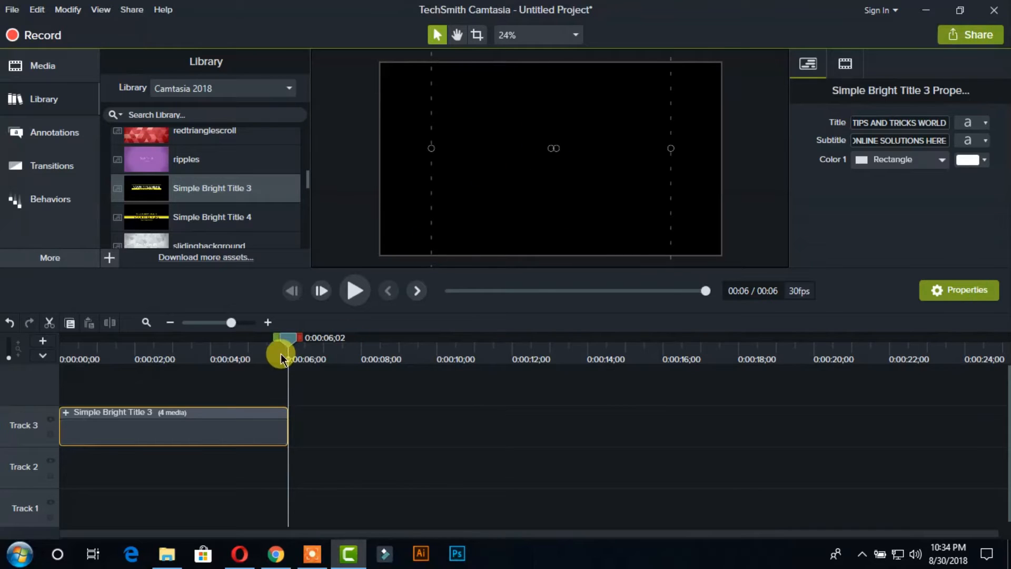
{"action": "left_click_drag", "start_coordinate": [228, 323], "coordinate": [222, 324]}
{"action": "left_click_drag", "start_coordinate": [164, 340], "coordinate": [136, 369]}
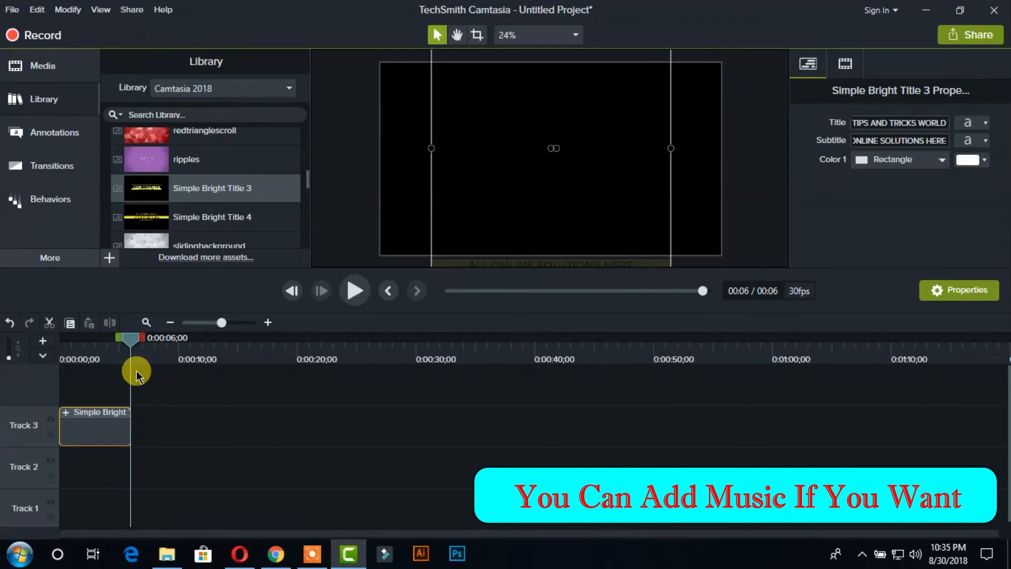
- Set up a local file export with custom production settings in MP4 - Smart Player (HTML5) format, keeping the default player and video options
{"action": "left_click", "coordinate": [962, 36]}
{"action": "left_click", "coordinate": [921, 64]}
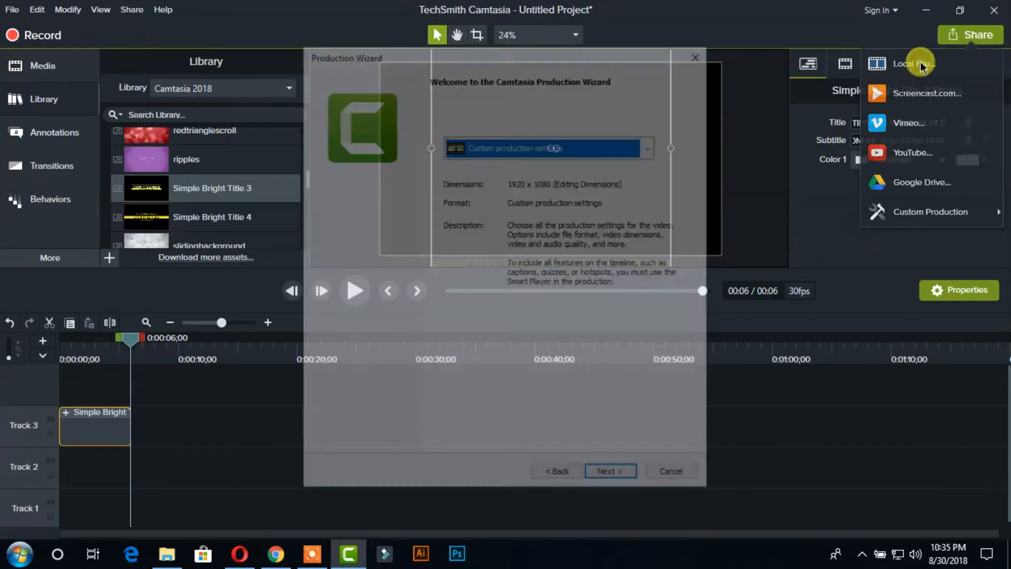
{"action": "left_click", "coordinate": [612, 479]}
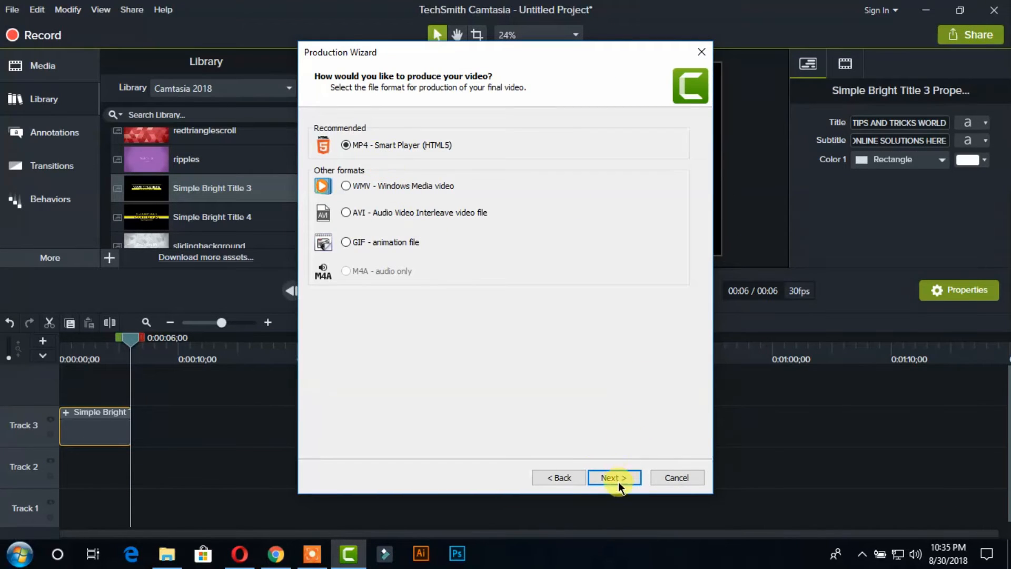
{"action": "left_click", "coordinate": [616, 476]}
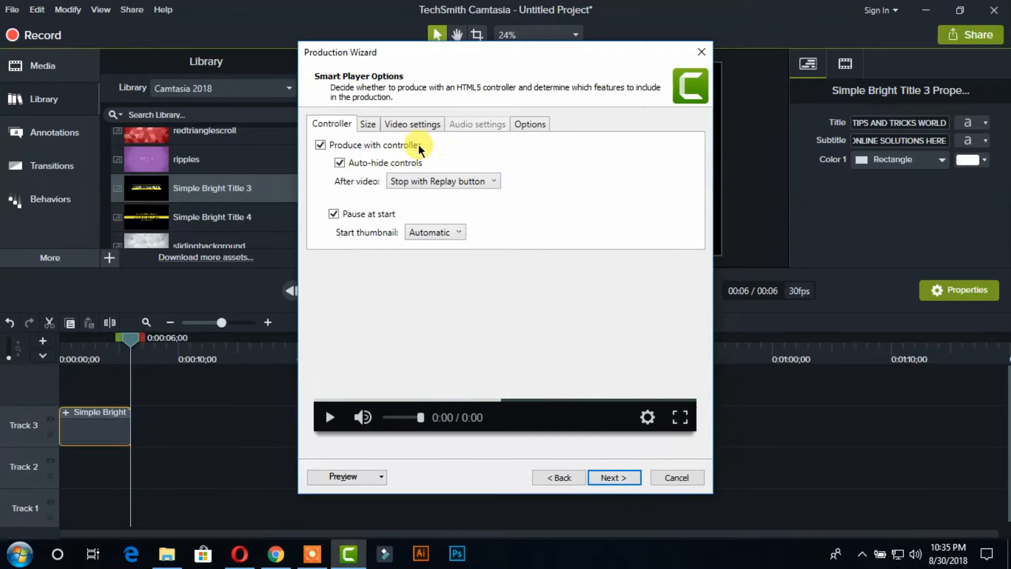
{"action": "left_click", "coordinate": [611, 477]}
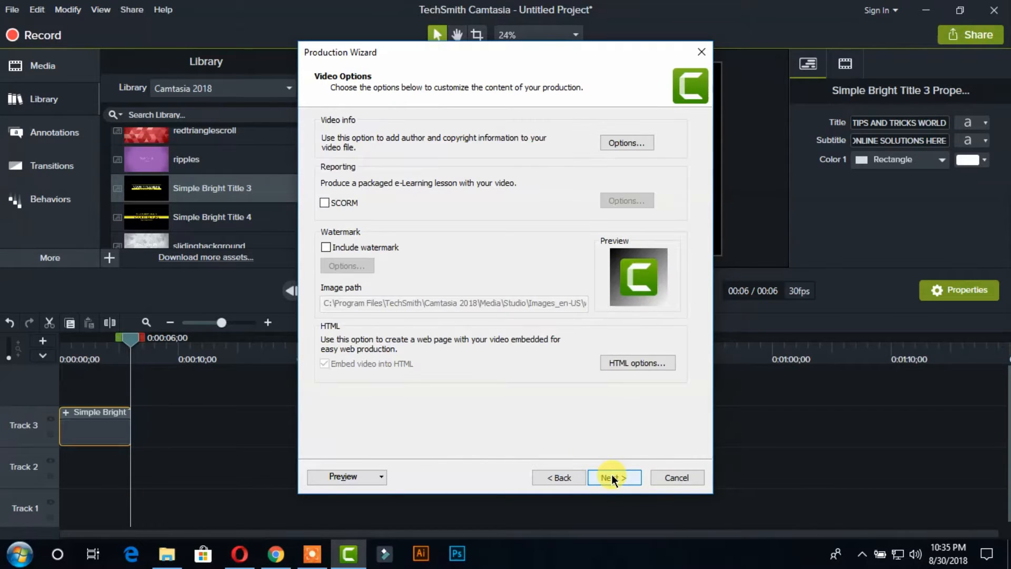
{"action": "left_click", "coordinate": [611, 477]}
- Name the production "MY INTRO"
{"action": "left_click", "coordinate": [369, 153]}
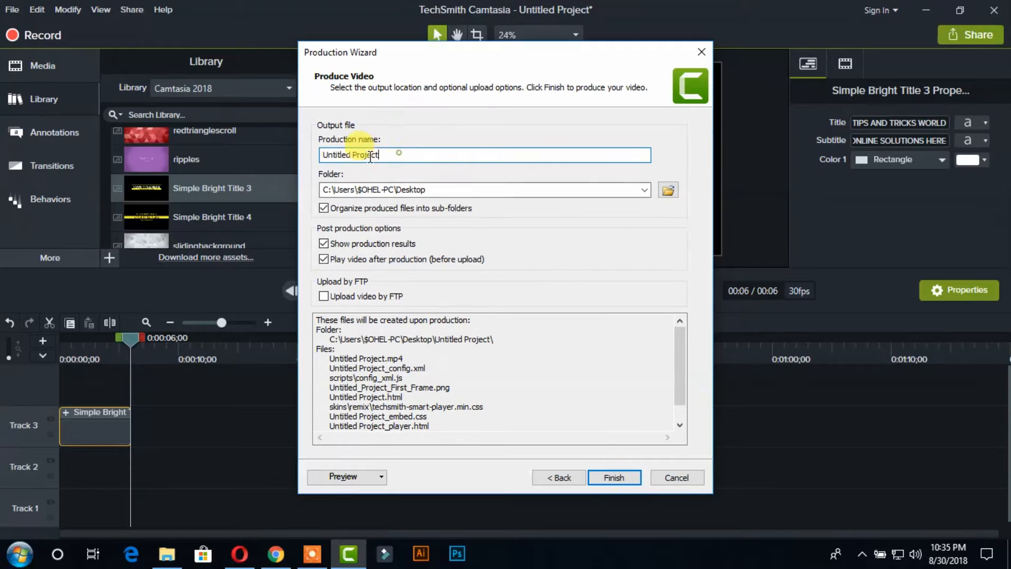
{"action": "left_click_drag", "start_coordinate": [368, 154], "coordinate": [299, 157]}
{"action": "type", "text": "mY IN"}
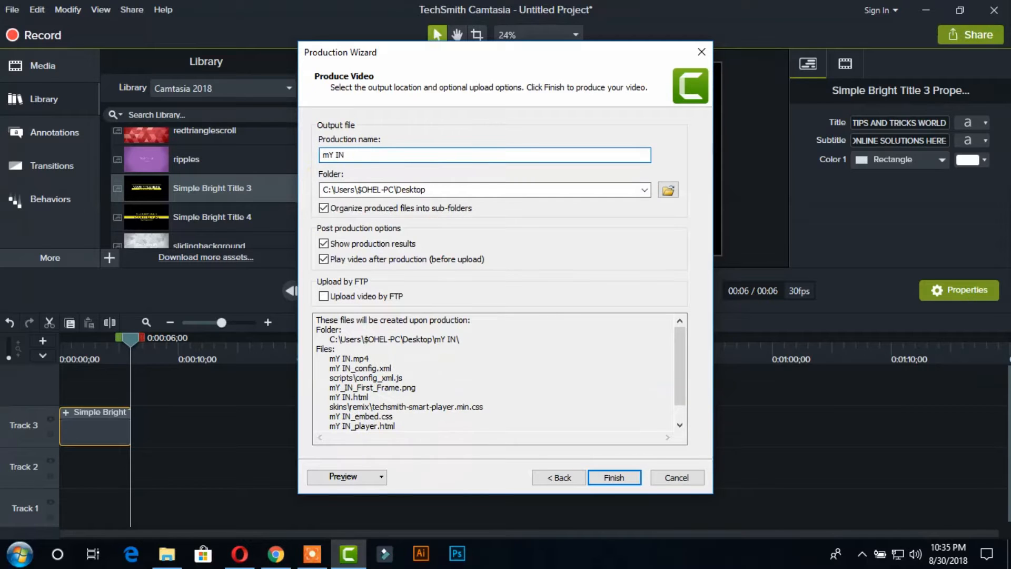
{"action": "key", "text": "BackSpace"}
{"action": "key", "text": "BackSpace"}
{"action": "key", "text": "BackSpace"}
{"action": "key", "text": "BackSpace"}
{"action": "key", "text": "BackSpace"}
{"action": "type", "text": "m"}
{"action": "key", "text": "BackSpace"}
{"action": "type", "text": "MY INTRO"}
- Produce the video and open the result with Opera Internet Browser
{"action": "left_click", "coordinate": [612, 478]}
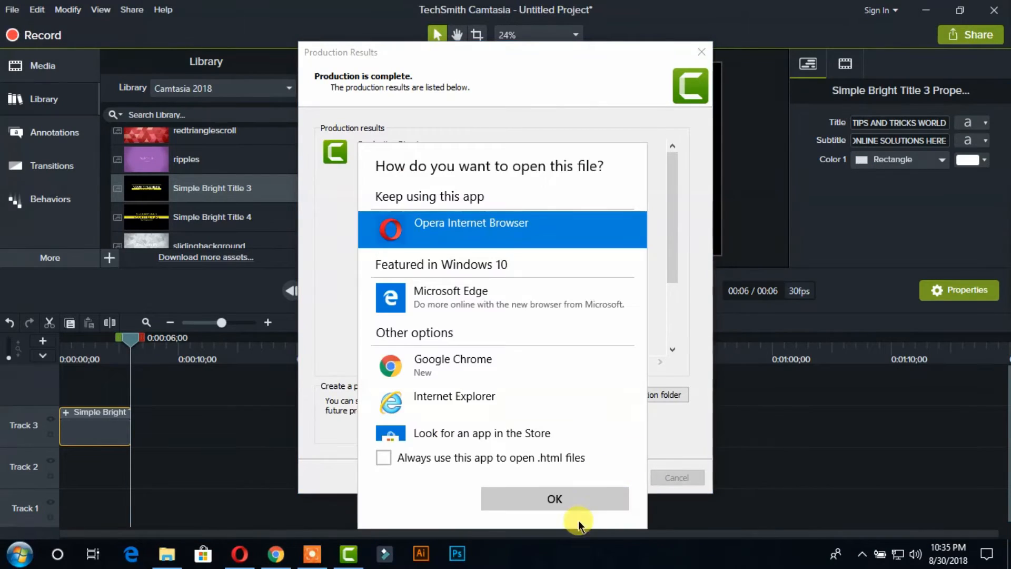
{"action": "left_click", "coordinate": [570, 501]}
{"action": "left_click", "coordinate": [611, 478]}
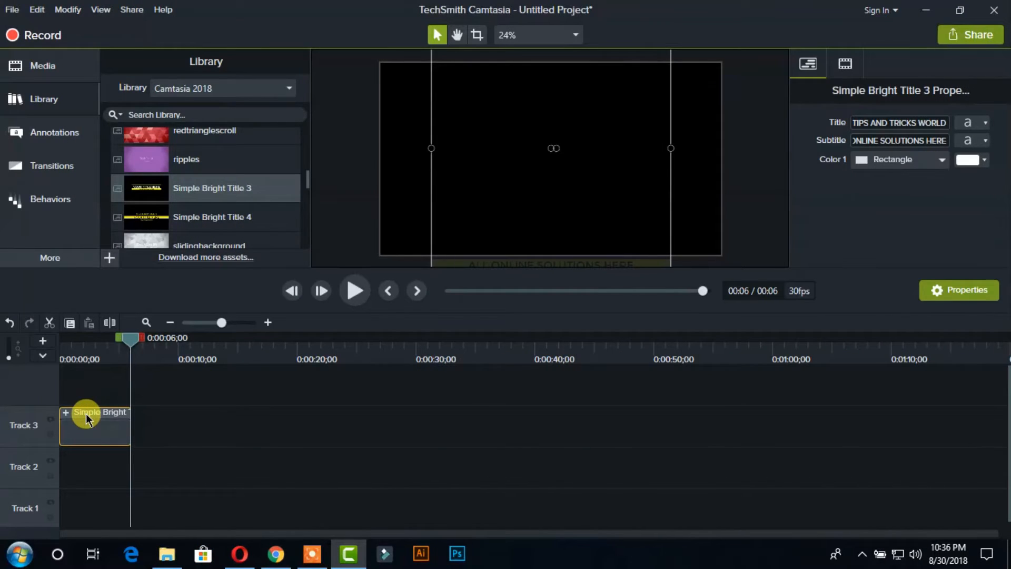
- Delete the Simple Bright Title 3 clip from Track 3 and return to the Intros folder in the library
{"action": "key", "text": "Delete"}
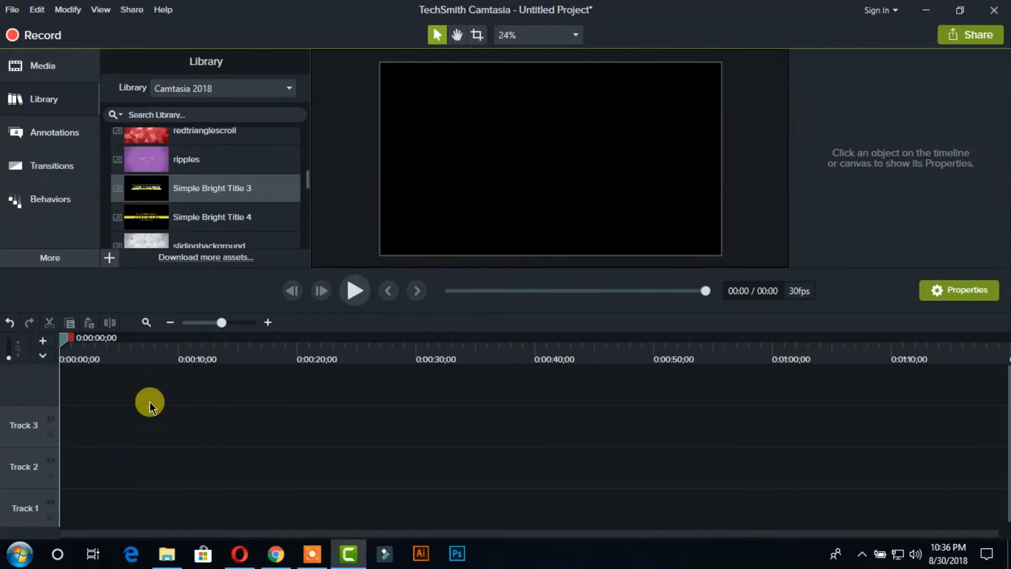
{"action": "scroll", "coordinate": [144, 176], "scroll_direction": "up", "scroll_amount": 10}
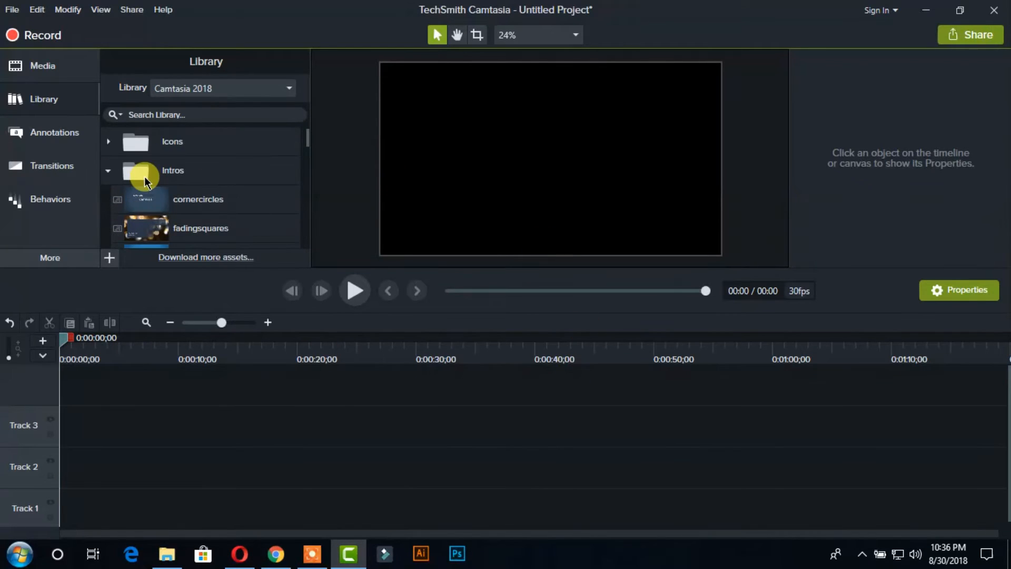
- Add the Simple Bright Outro 3 template from the library's Outros folder to the start of Track 3
{"action": "left_click", "coordinate": [109, 171]}
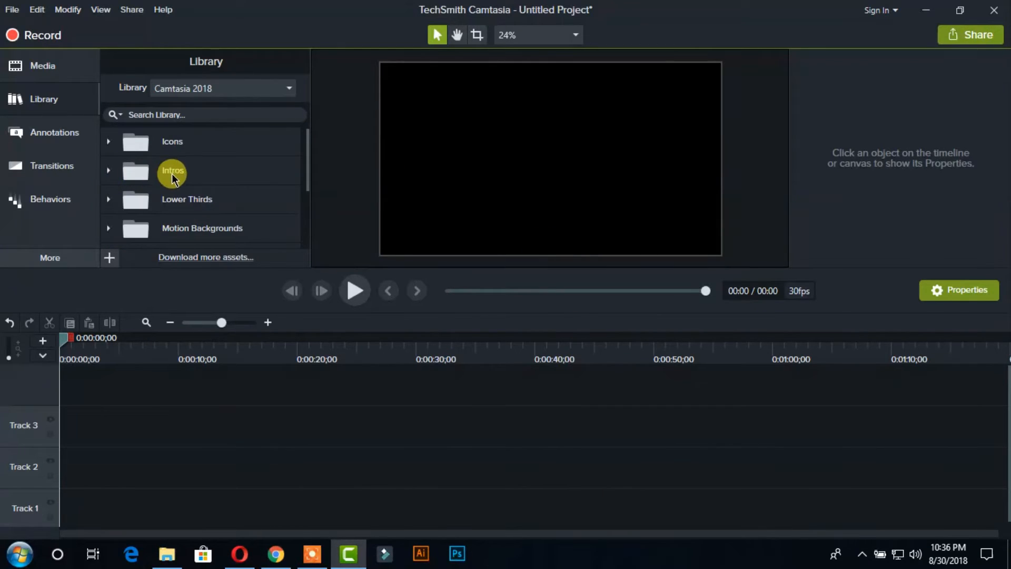
{"action": "scroll", "coordinate": [181, 190], "scroll_direction": "down", "scroll_amount": 3}
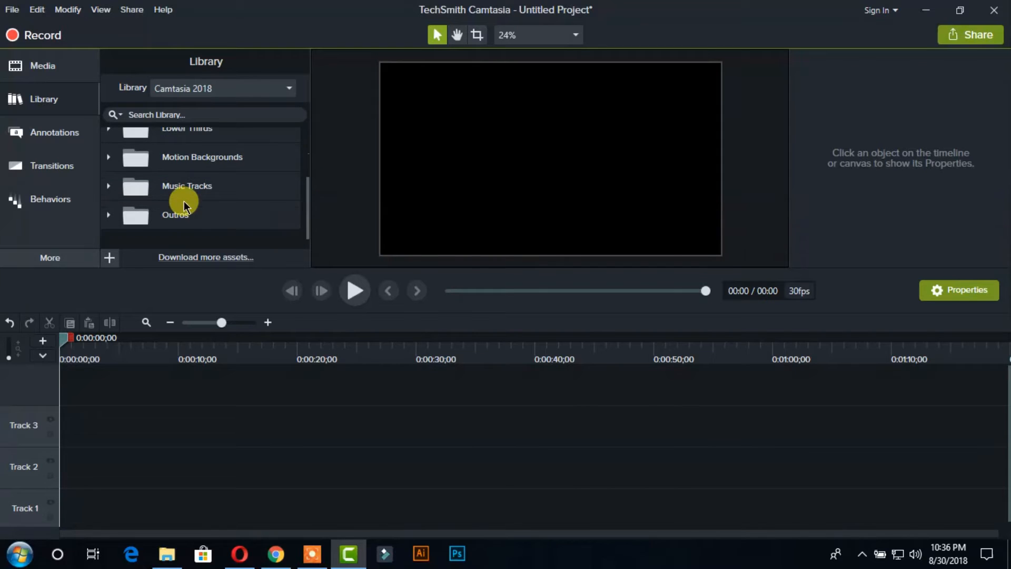
{"action": "left_click", "coordinate": [109, 215]}
{"action": "scroll", "coordinate": [185, 207], "scroll_direction": "down", "scroll_amount": 1}
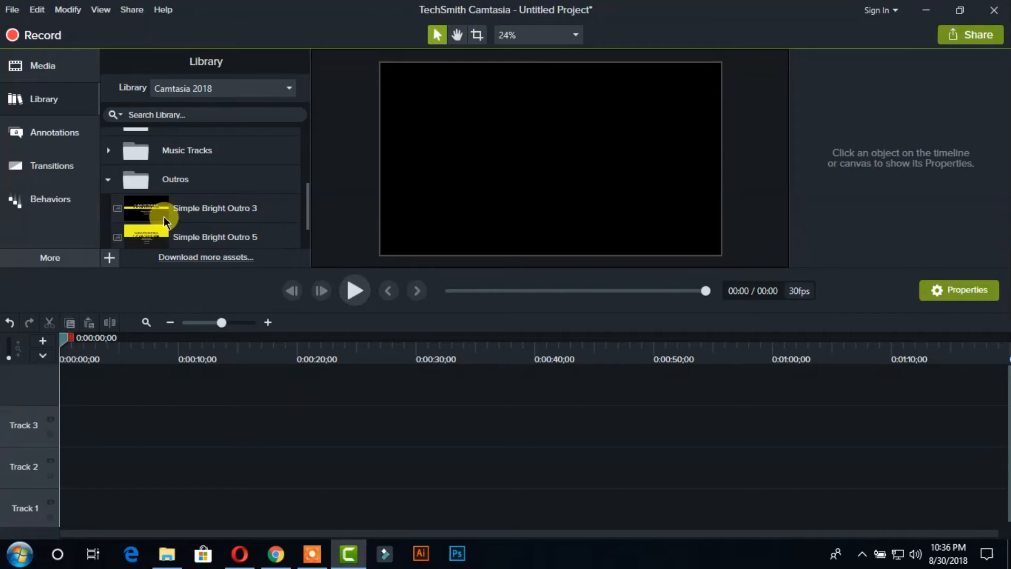
{"action": "left_click_drag", "start_coordinate": [163, 216], "coordinate": [75, 409]}
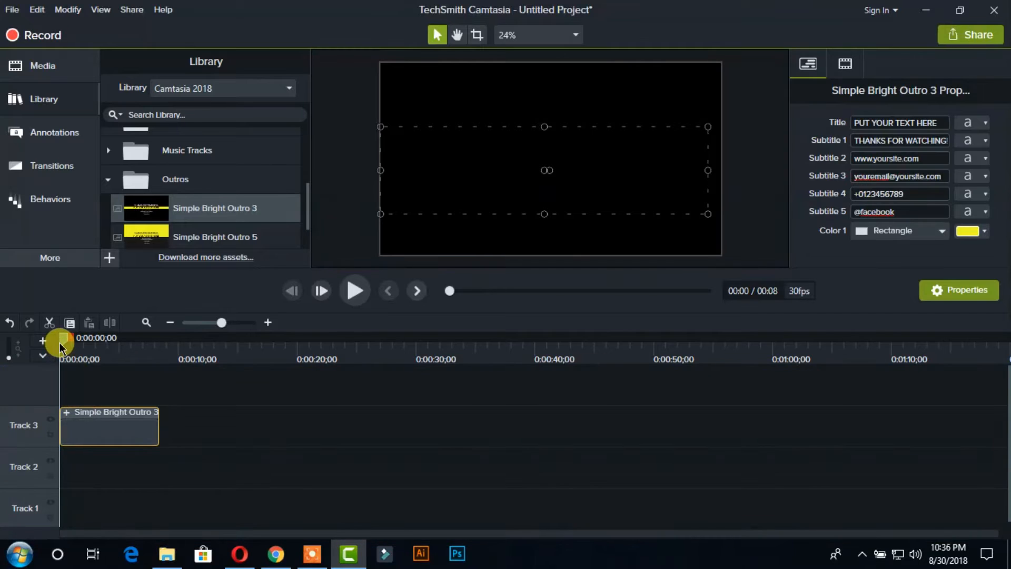
- Expand the Simple Bright Outro 3 group on Track 3 to examine its component clips, and collapse it again
{"action": "left_click_drag", "start_coordinate": [59, 342], "coordinate": [56, 392]}
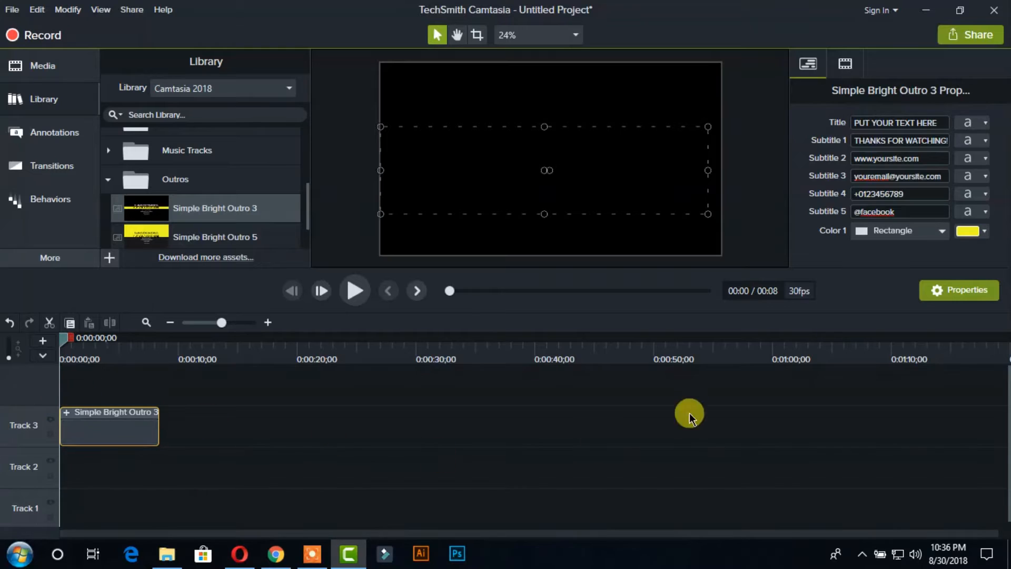
{"action": "left_click", "coordinate": [943, 123]}
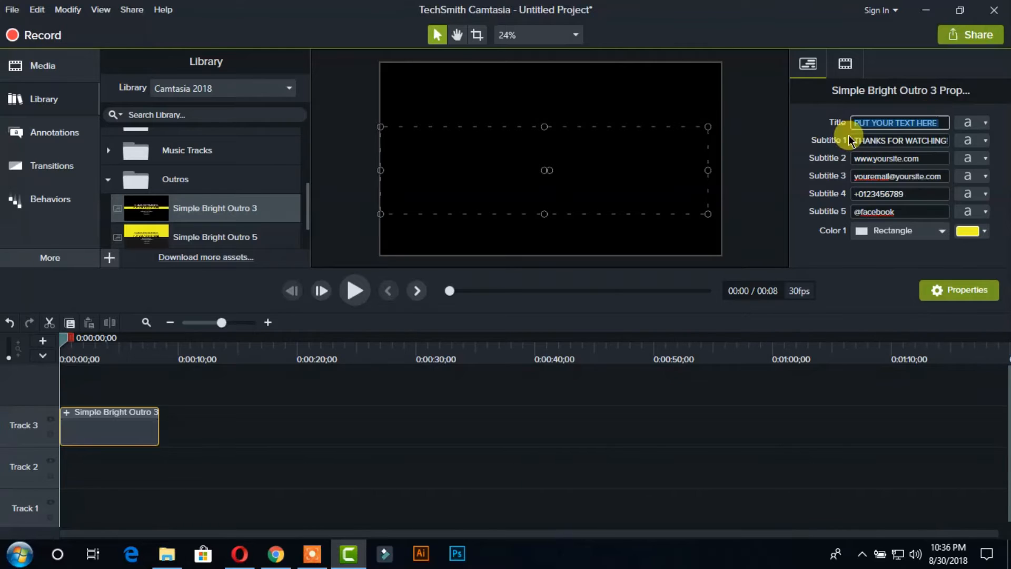
{"action": "left_click", "coordinate": [65, 412]}
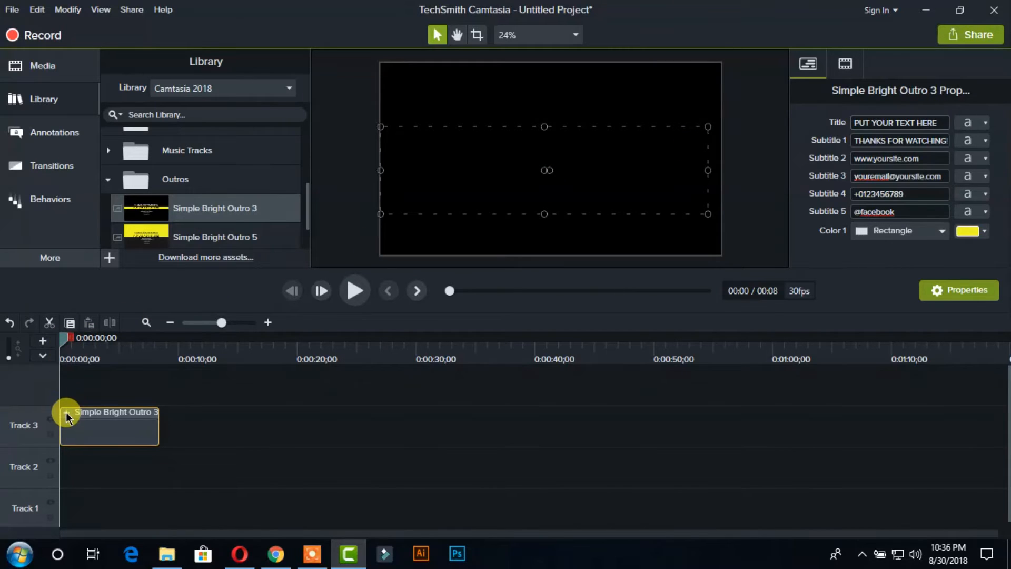
{"action": "scroll", "coordinate": [94, 393], "scroll_direction": "up", "scroll_amount": 2}
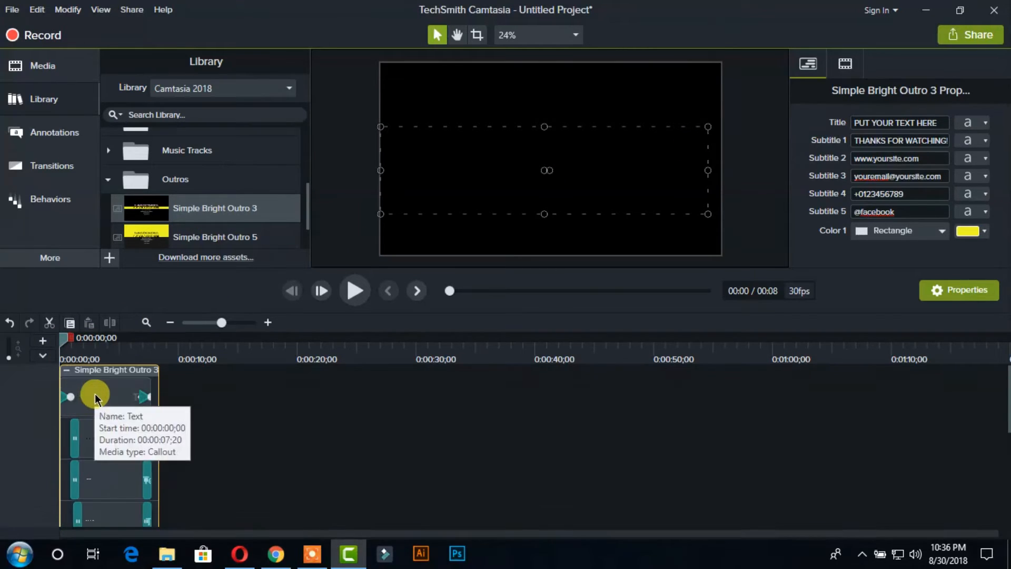
{"action": "left_click", "coordinate": [66, 370]}
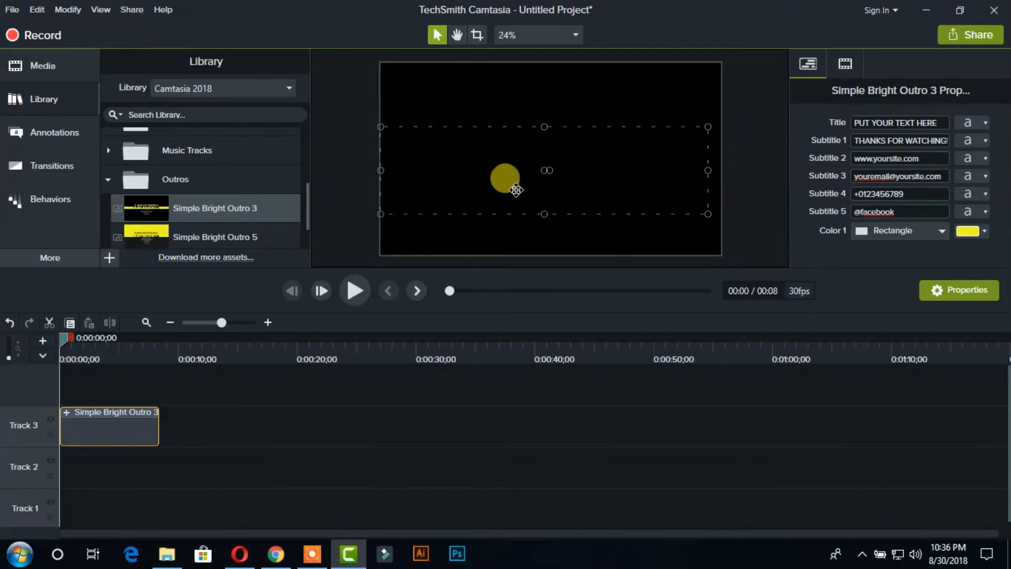
- Move the playhead to 0:00:03;24 and set the outro's title text to "MY CHANNEL VIDEO"
{"action": "left_click_drag", "start_coordinate": [63, 337], "coordinate": [105, 344]}
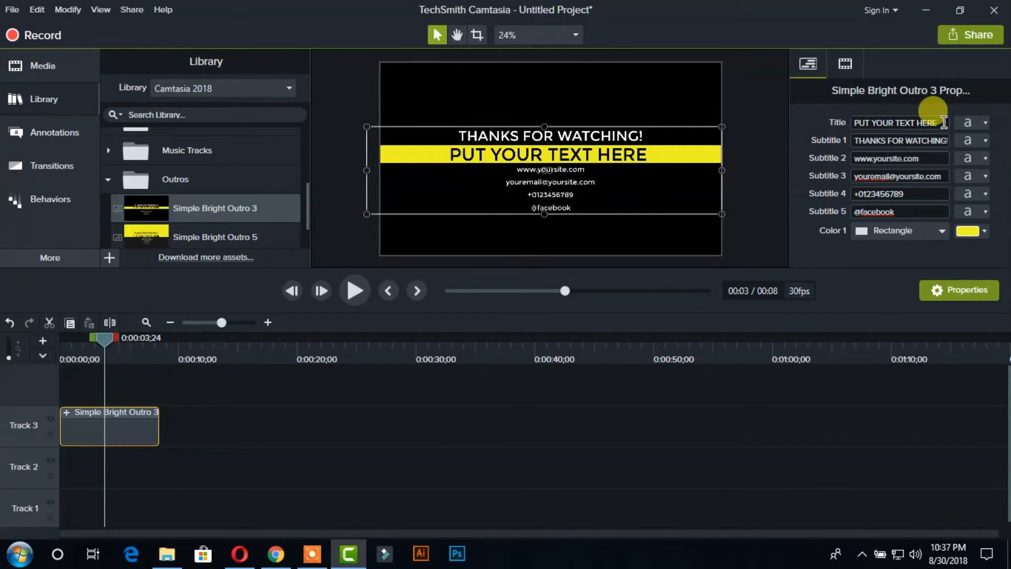
{"action": "left_click_drag", "start_coordinate": [853, 122], "coordinate": [942, 124]}
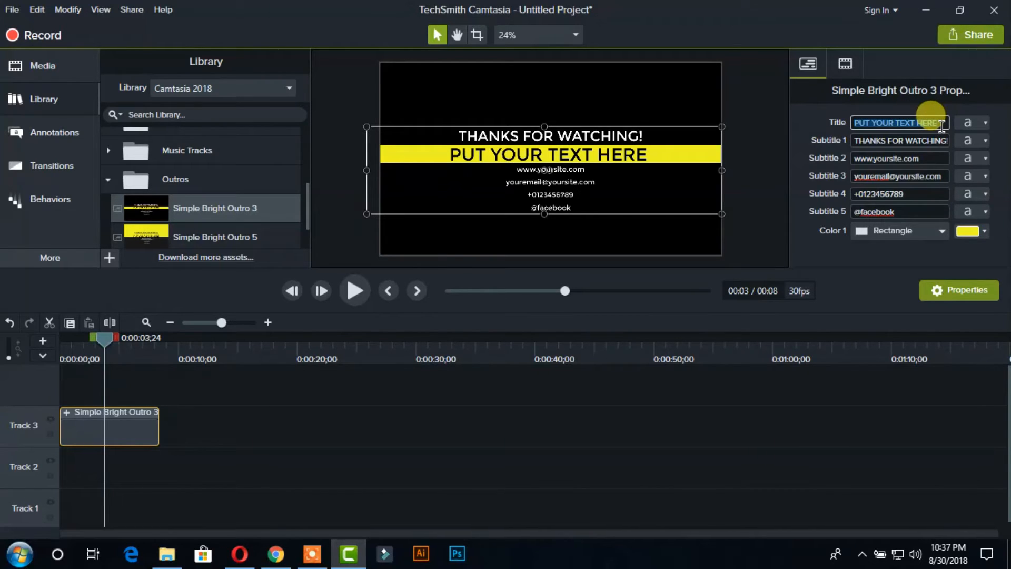
{"action": "type", "text": "mY"}
{"action": "key", "text": "BackSpace"}
{"action": "key", "text": "BackSpace"}
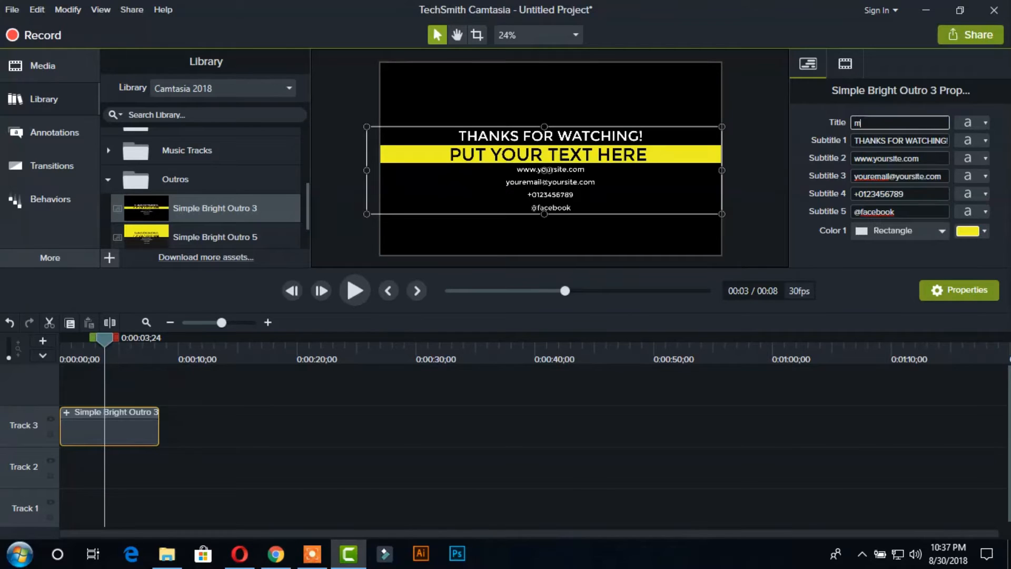
{"action": "type", "text": "MY CA"}
{"action": "key", "text": "BackSpace"}
{"action": "type", "text": "HANNEL VIDEO"}
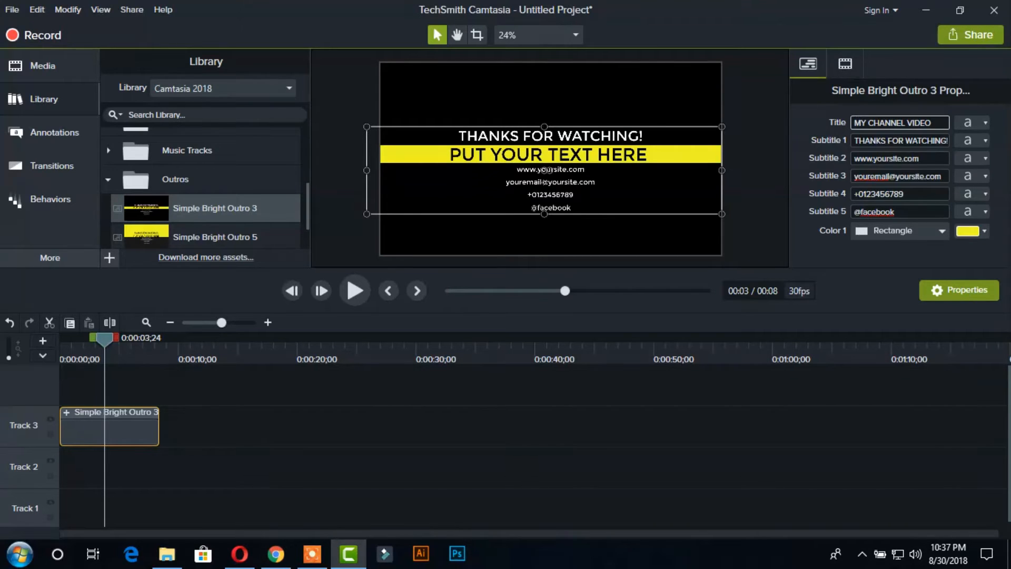
{"action": "left_click", "coordinate": [883, 146]}
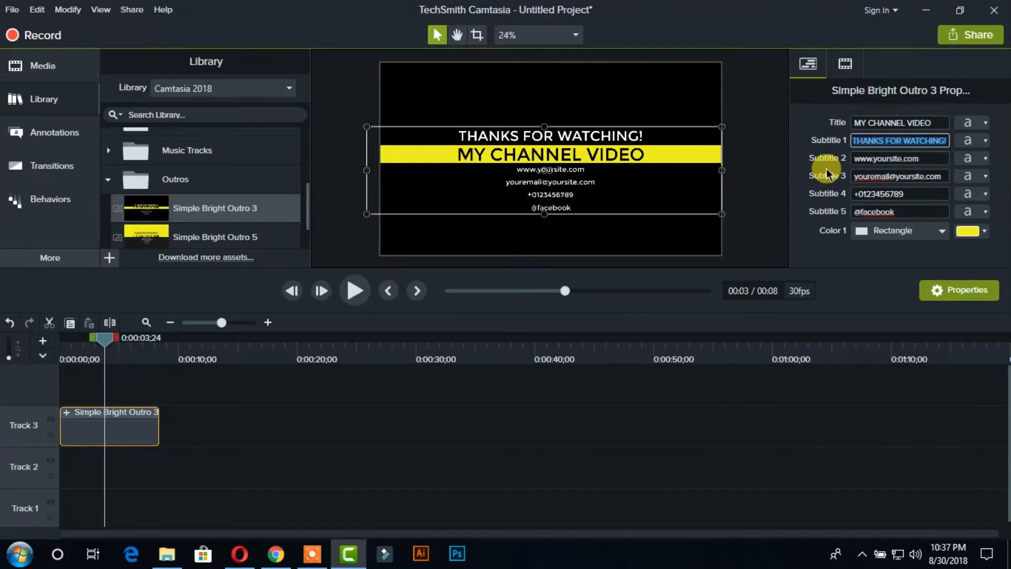
- Replace the outro's website placeholder in Subtitle 2 with text beginning "YOUR"
{"action": "left_click", "coordinate": [889, 158]}
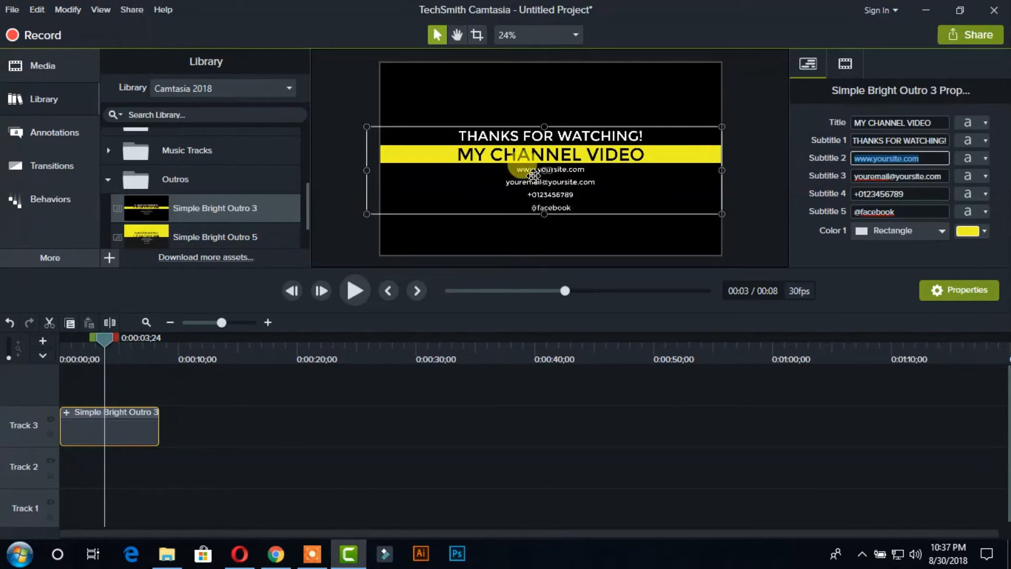
{"action": "type", "text": "yo"}
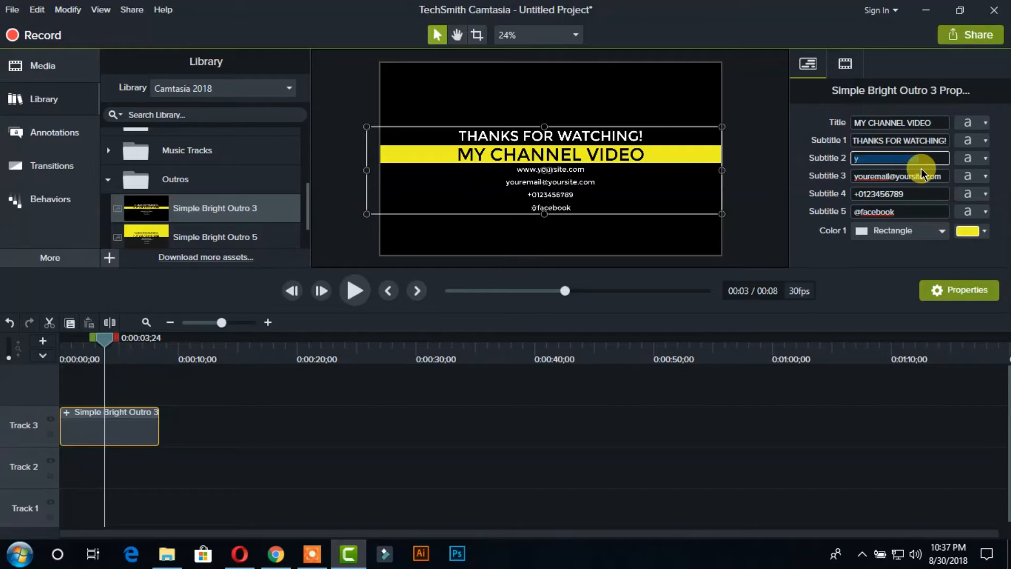
{"action": "key", "text": "BackSpace"}
{"action": "key", "text": "BackSpace"}
{"action": "type", "text": "YOUR"}
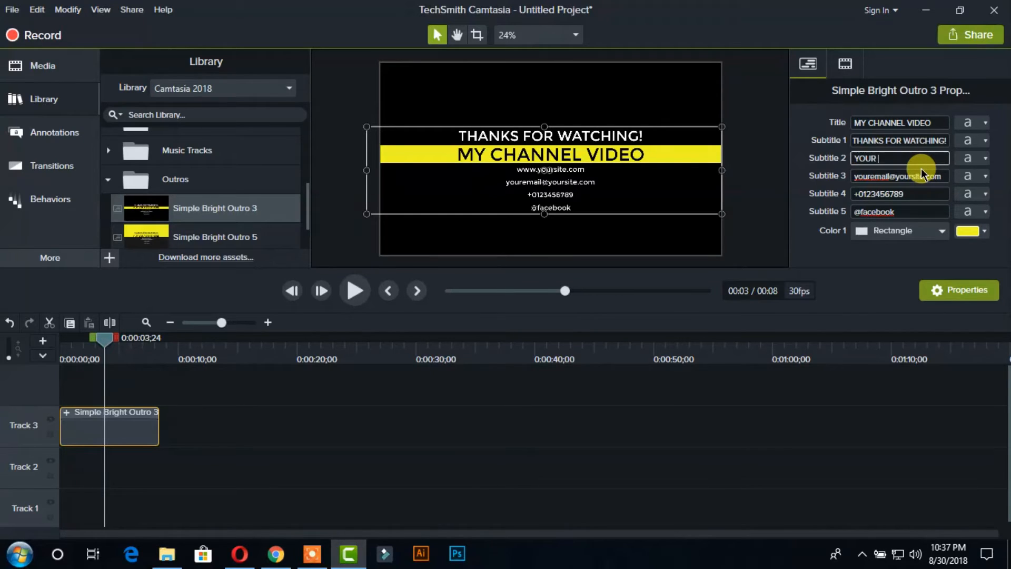